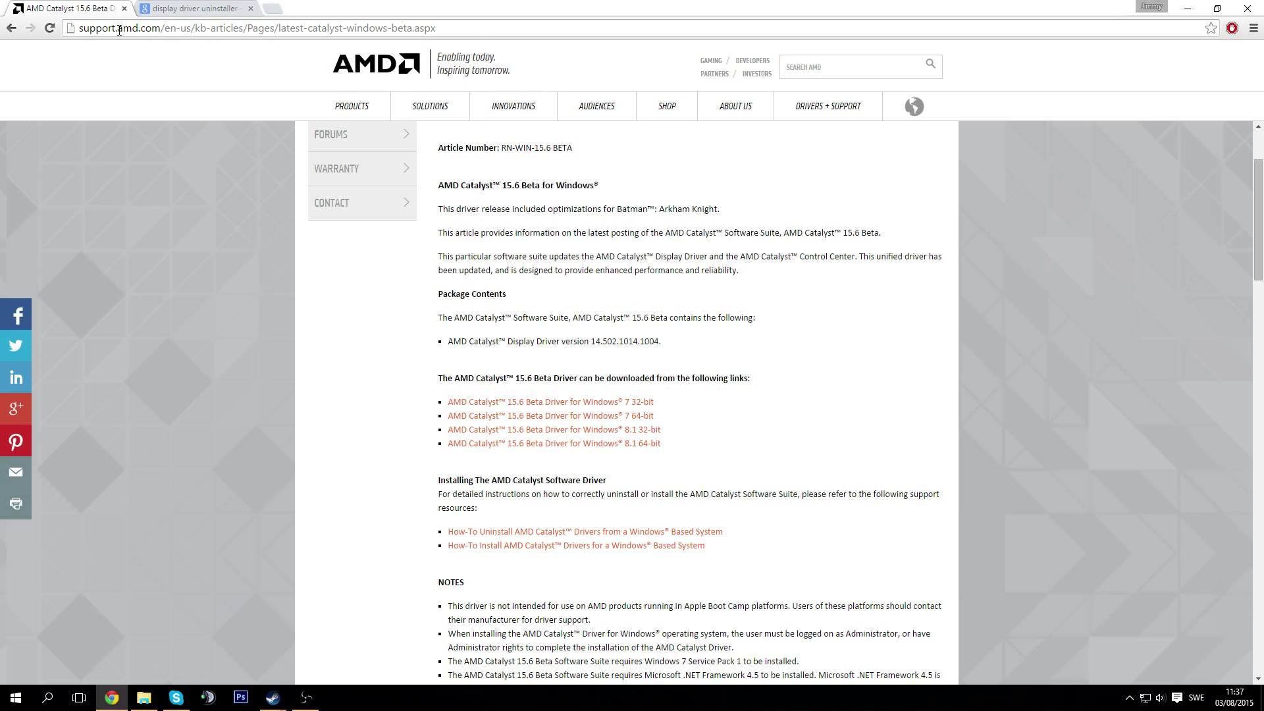
Switch from the support.amd.com page to the 'display driver uninstaller' Google results tab
drag(119, 30, 162, 29)
click(192, 160)
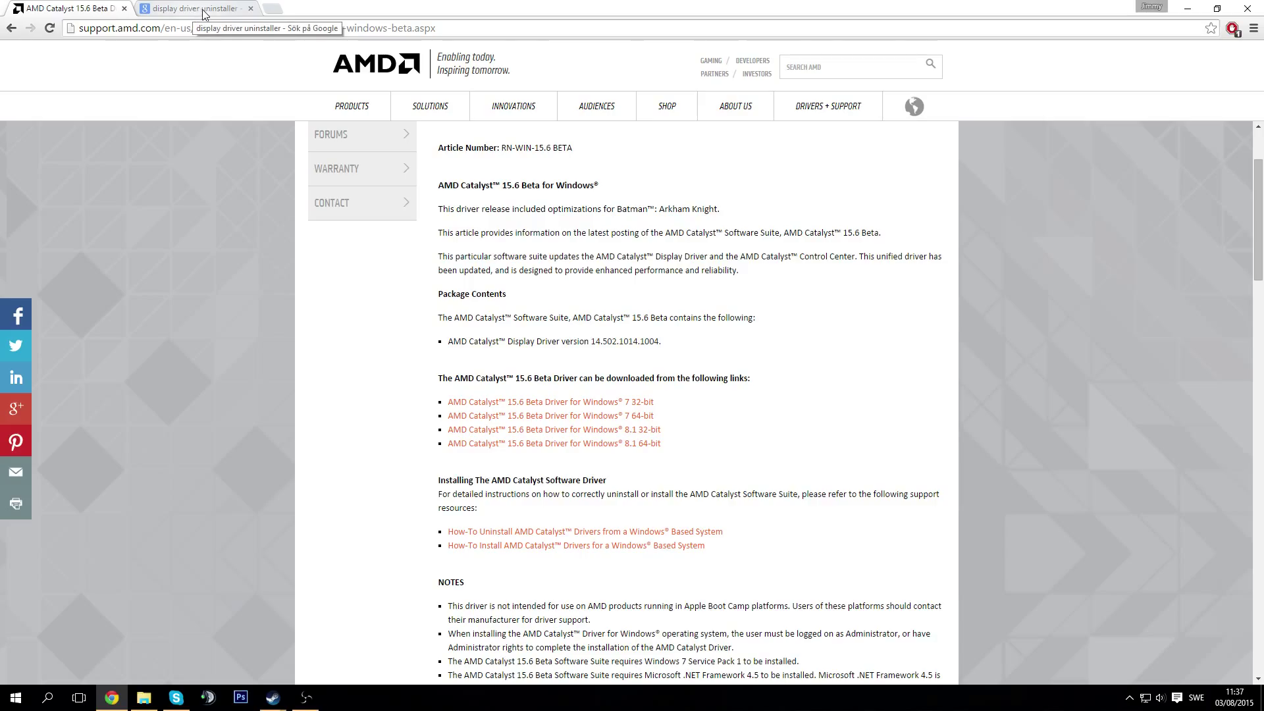
Open the Guru3D 'Display Driver Uninstaller Download version 15.3.1.0' result
click(204, 13)
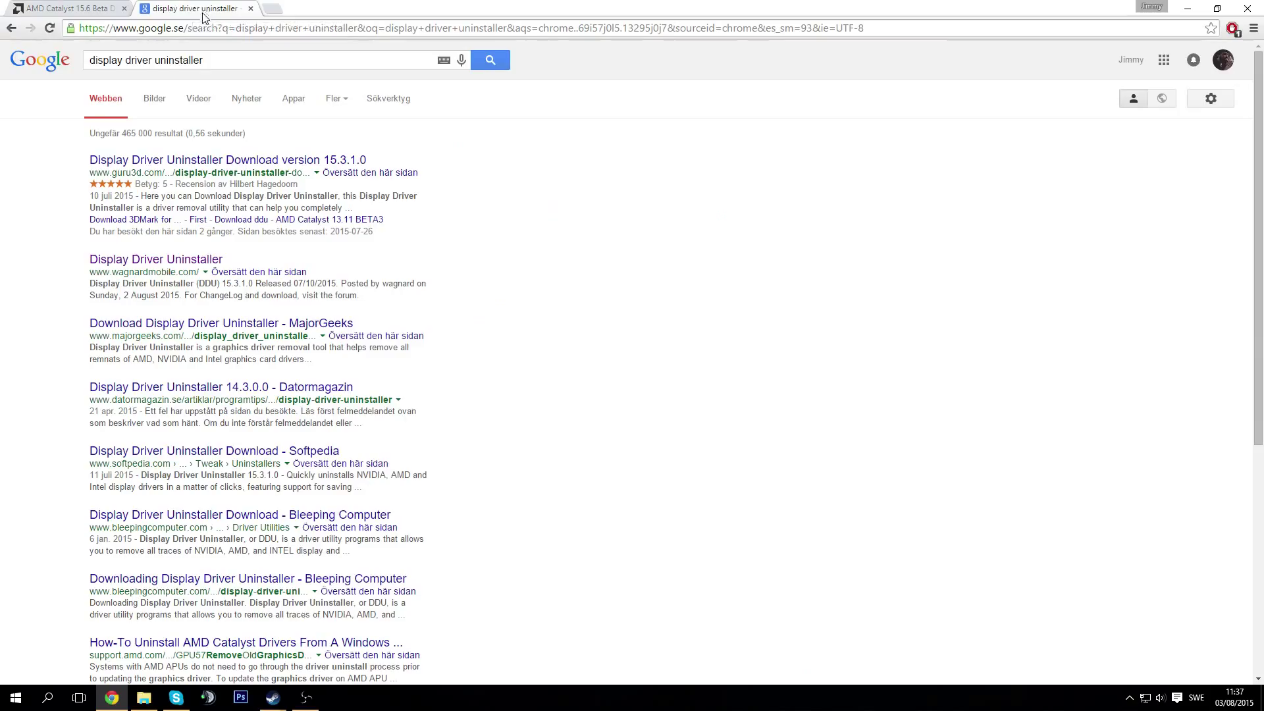
click(129, 59)
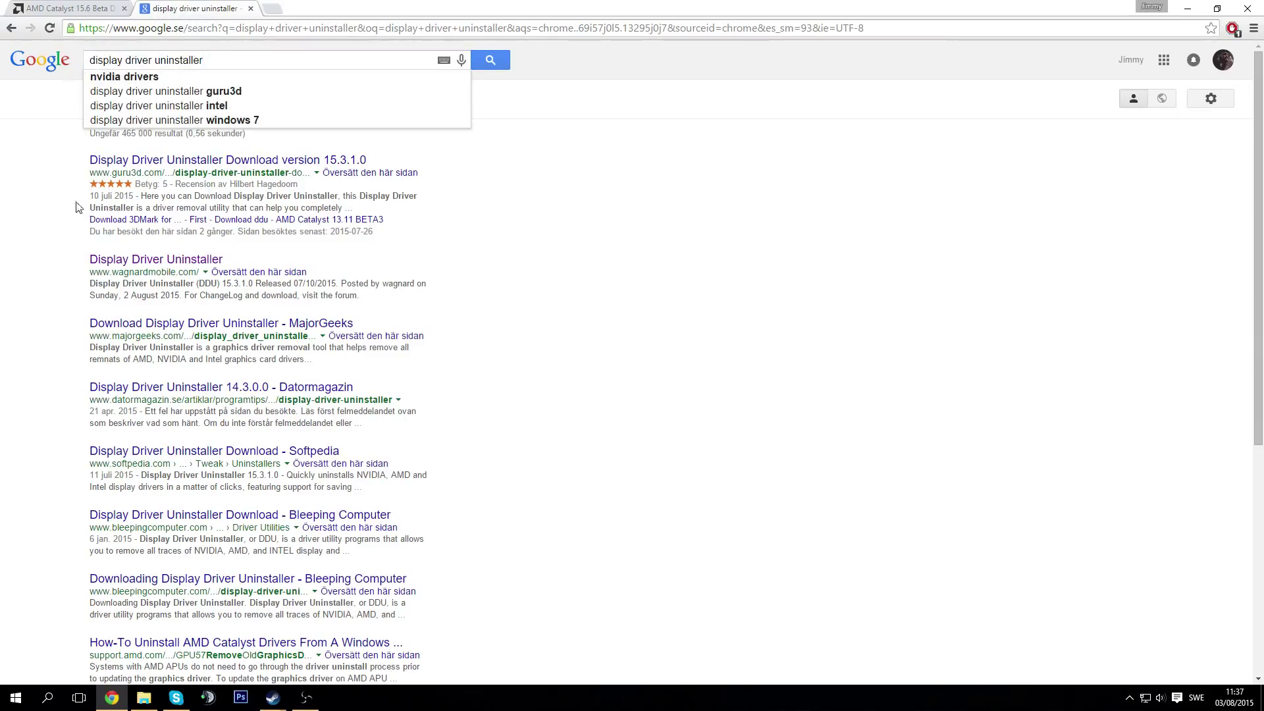
drag(117, 173, 139, 173)
click(175, 162)
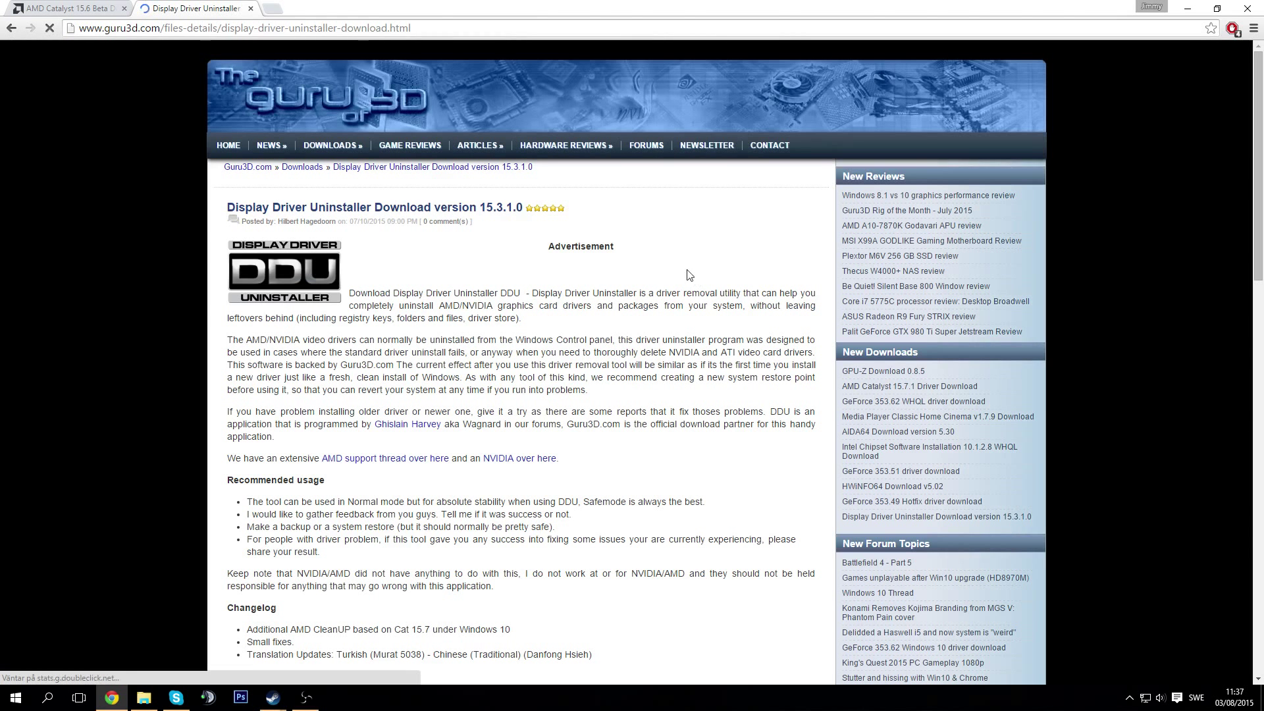
scroll(685, 277, down, 1)
scroll(492, 361, down, 2)
scroll(506, 358, down, 5)
scroll(505, 358, down, 4)
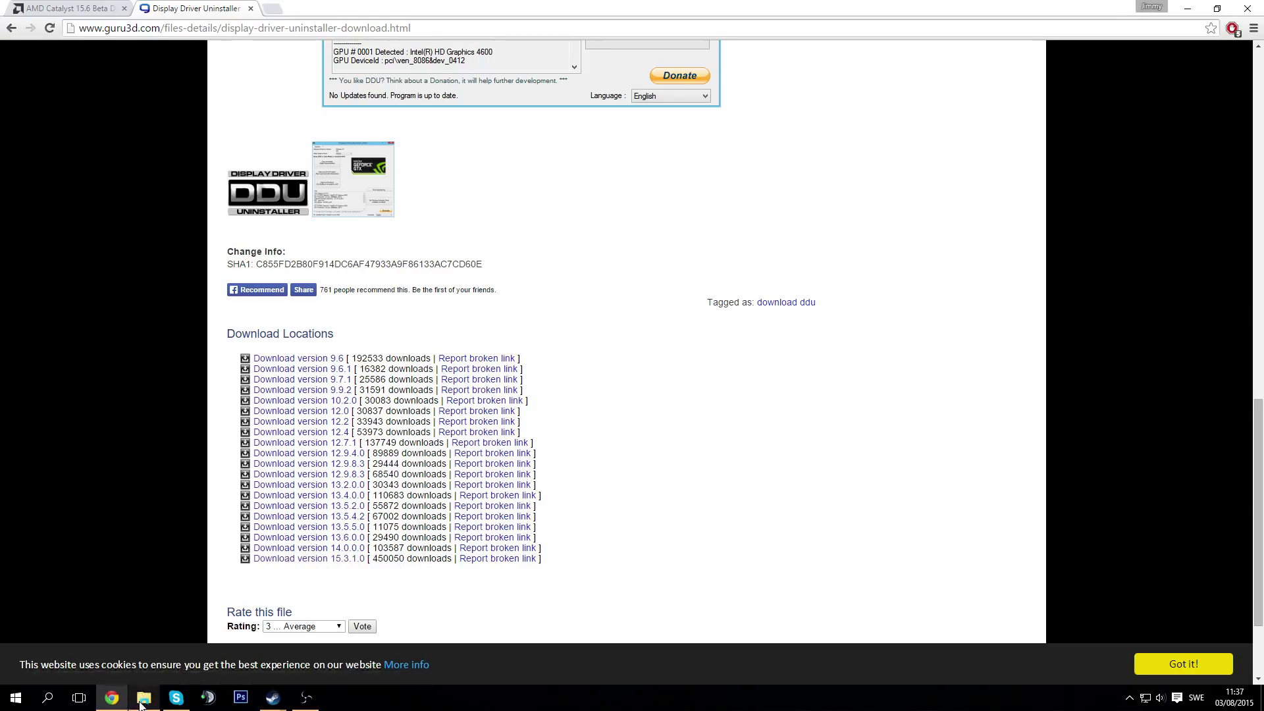
mouse_move(144, 698)
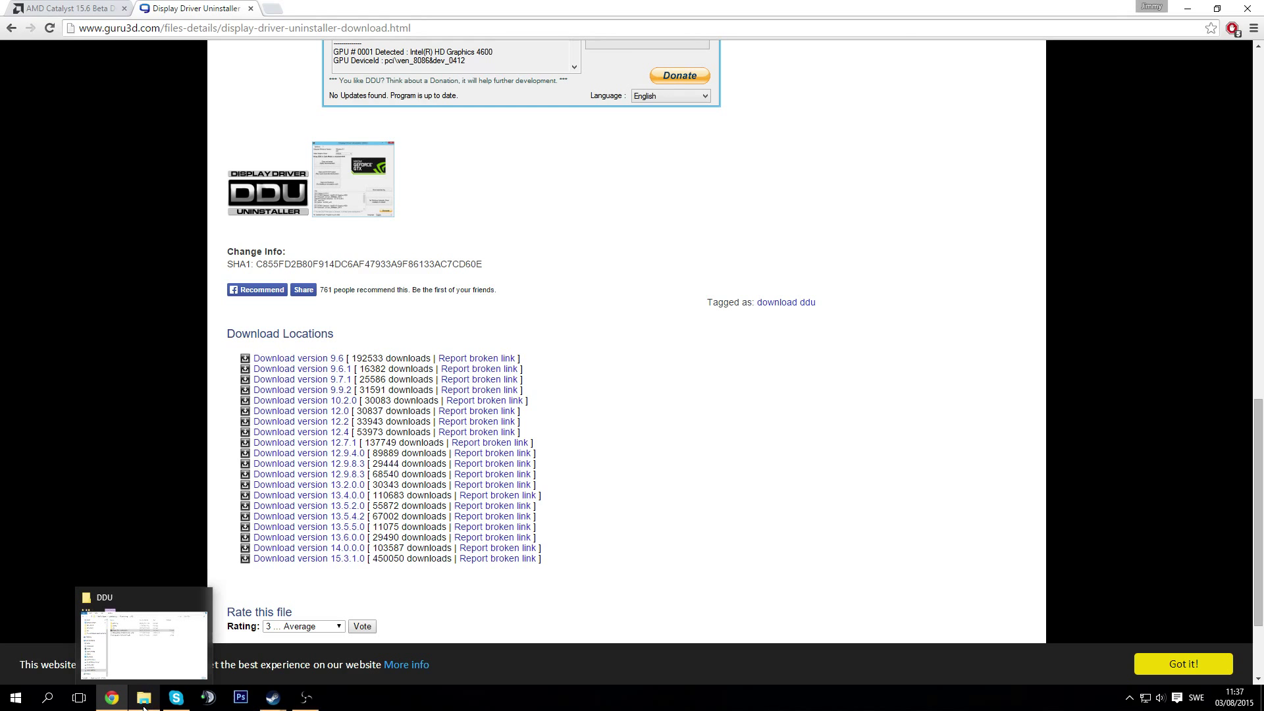
Launch DDU from its folder and accept the limited-support warning, reaching the Safe Mode prompt
click(145, 704)
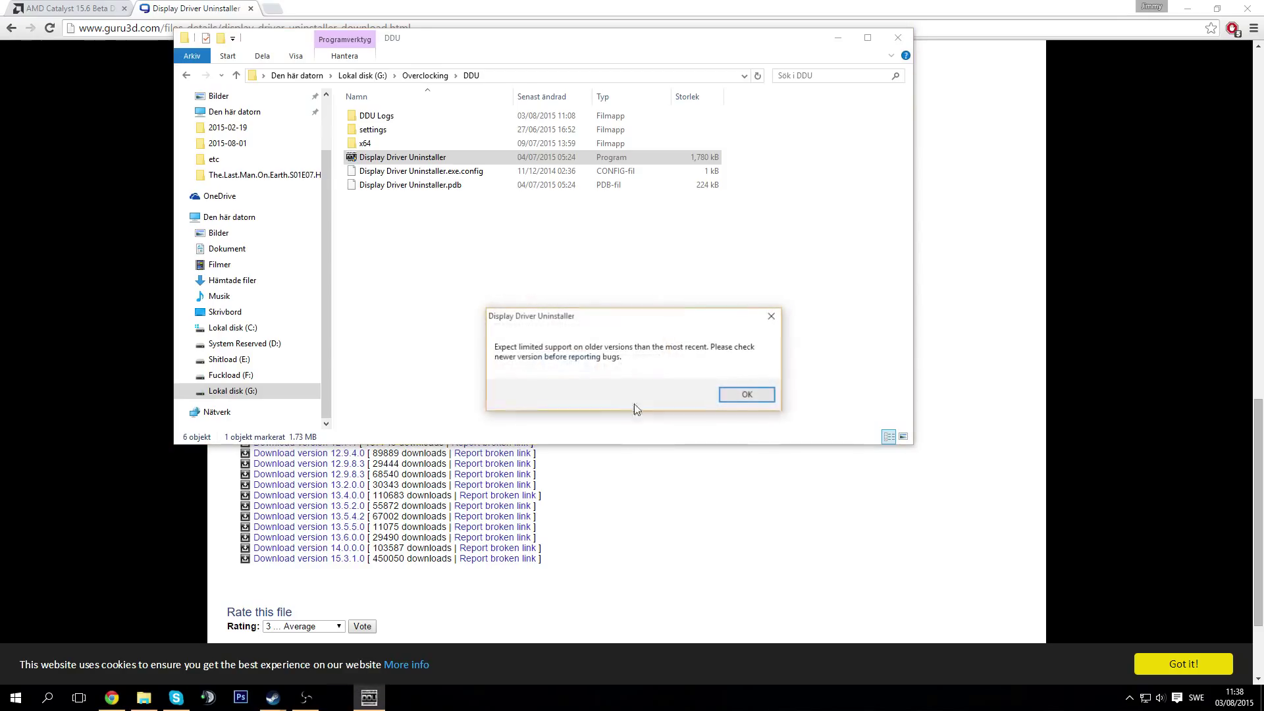
drag(588, 323, 501, 276)
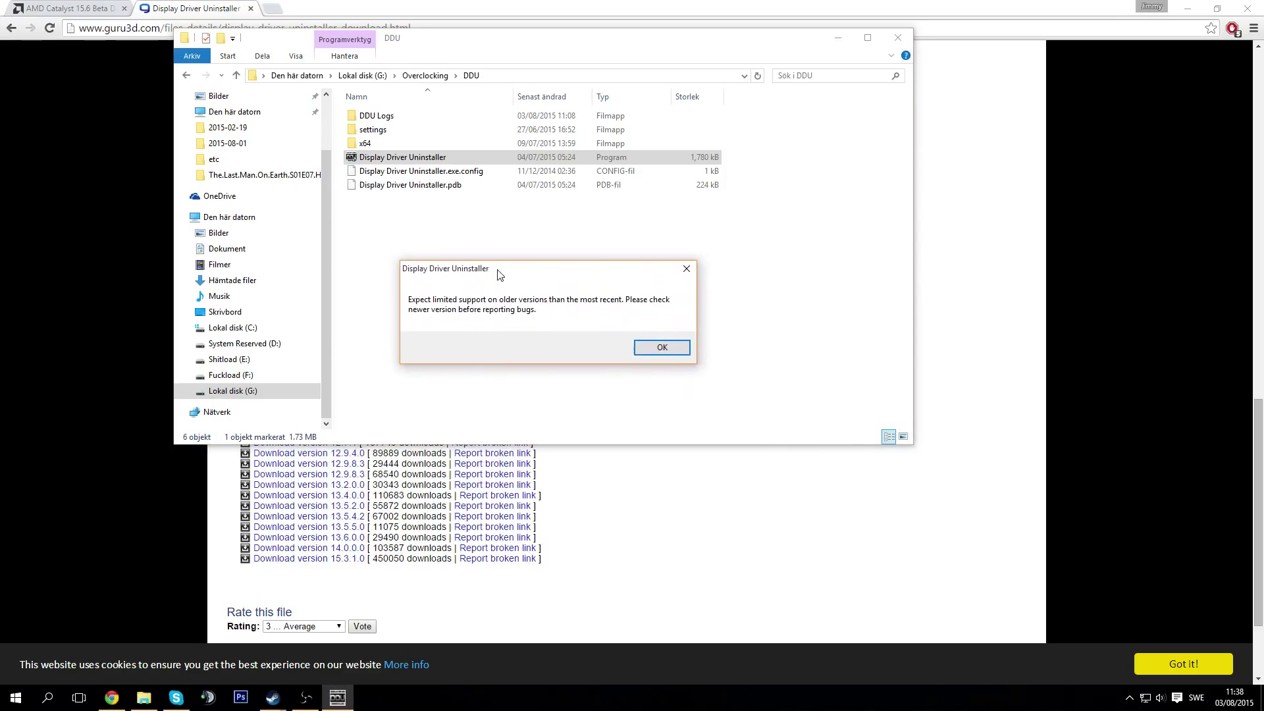
click(662, 348)
drag(569, 322, 472, 278)
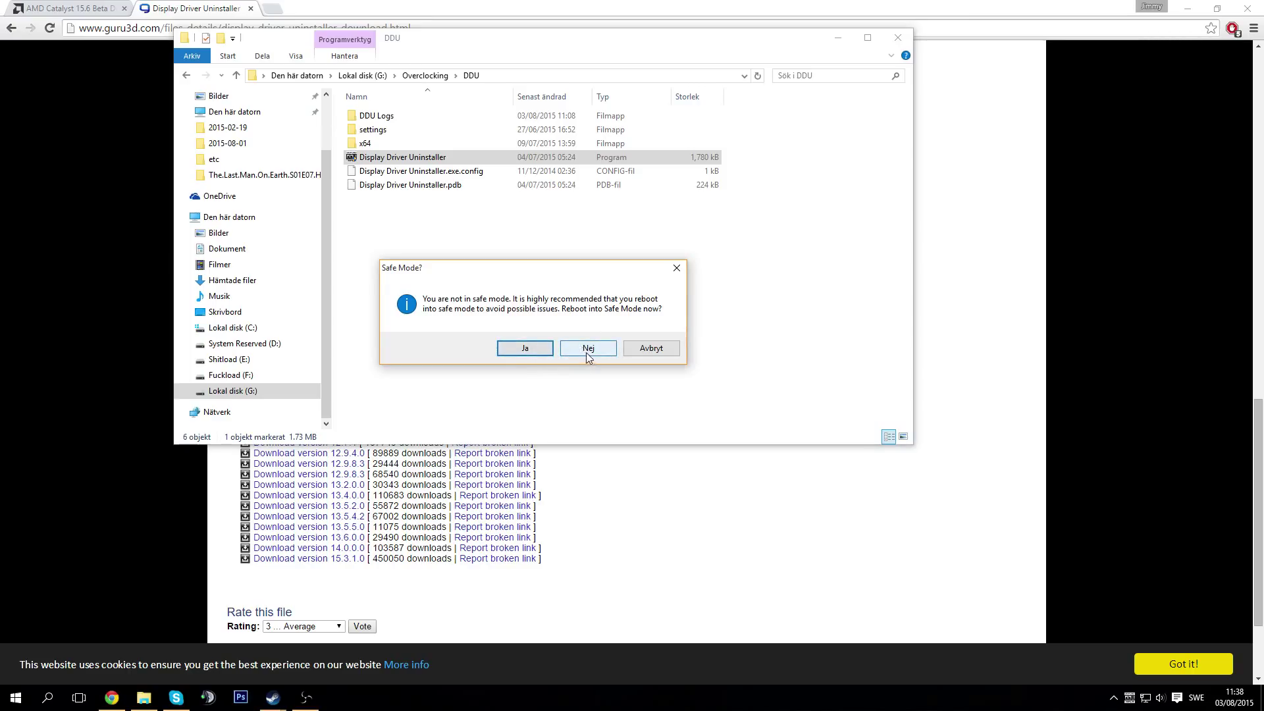
Decline the Safe Mode reboot, review the detected AMD Radeon R9 200, then close DDU
click(583, 350)
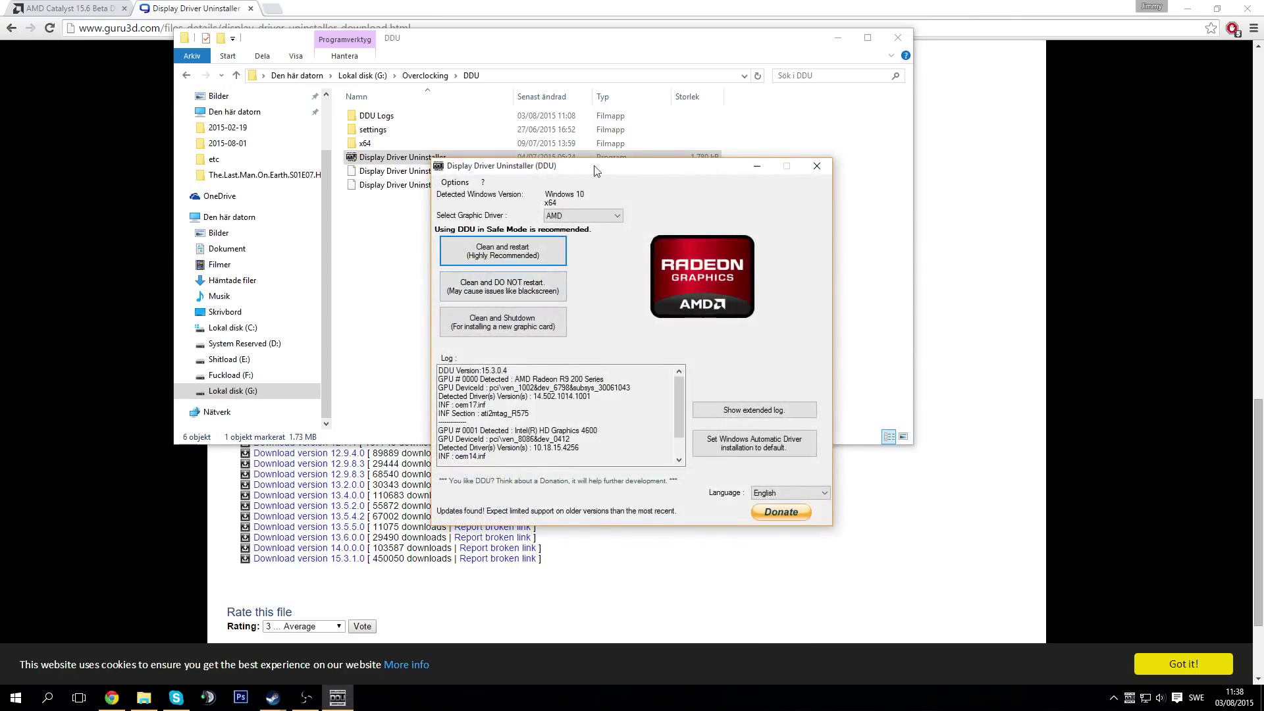
drag(599, 172, 501, 150)
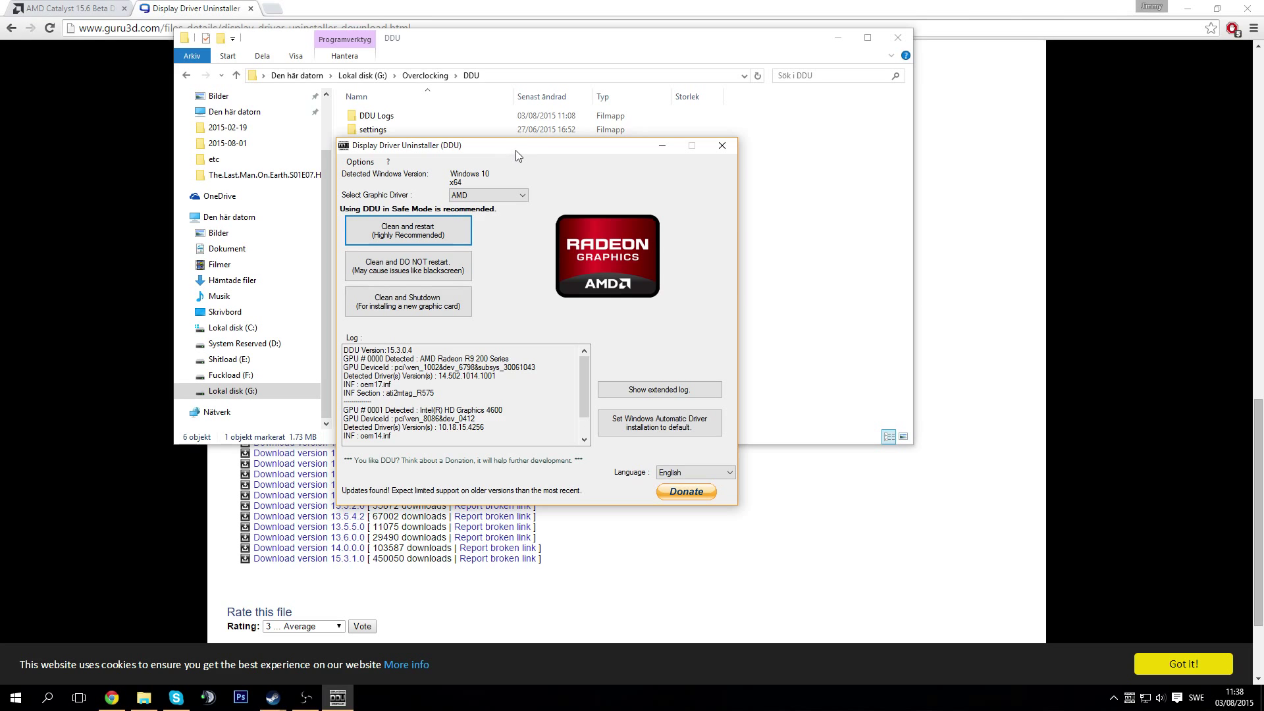
drag(516, 156, 539, 94)
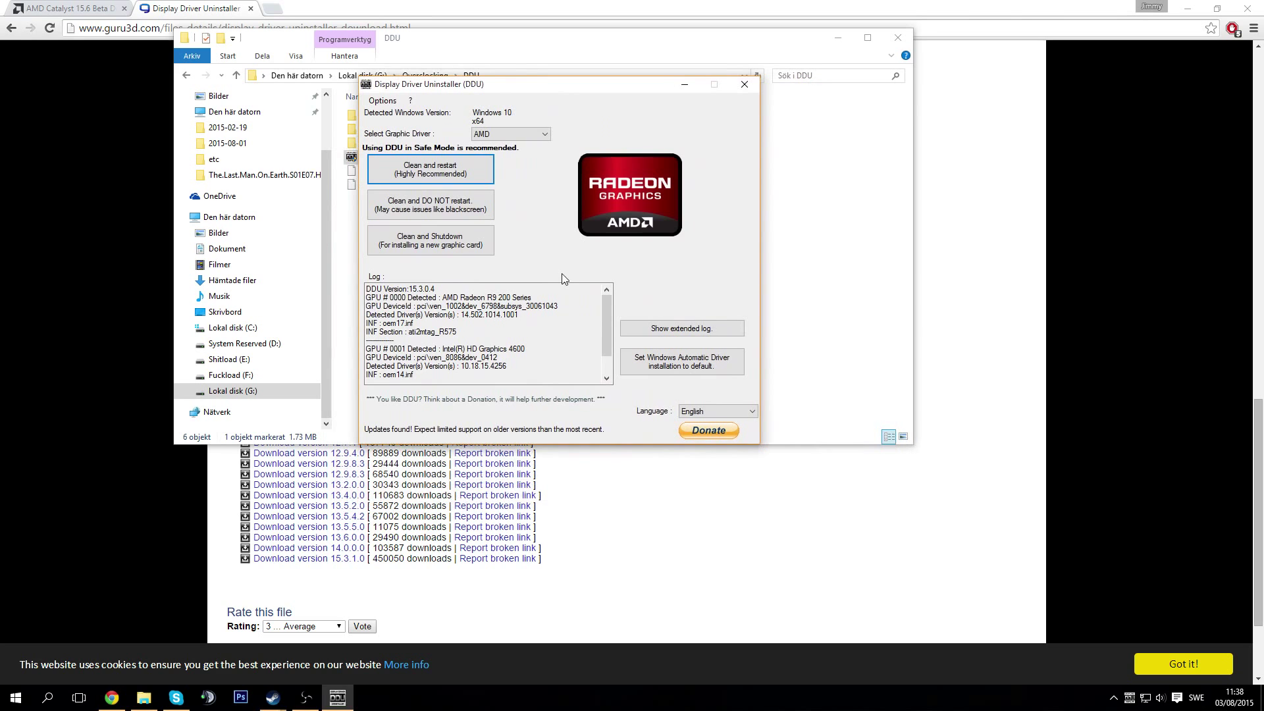
drag(530, 81, 517, 73)
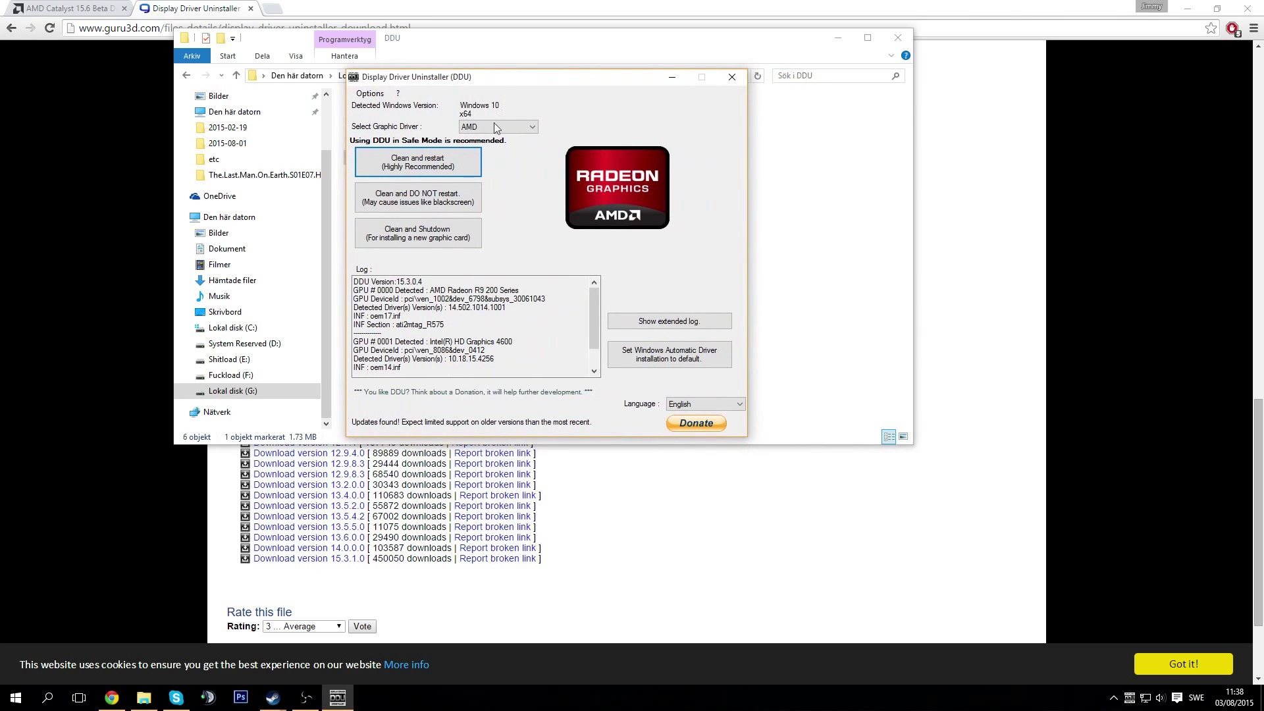
drag(407, 84, 466, 111)
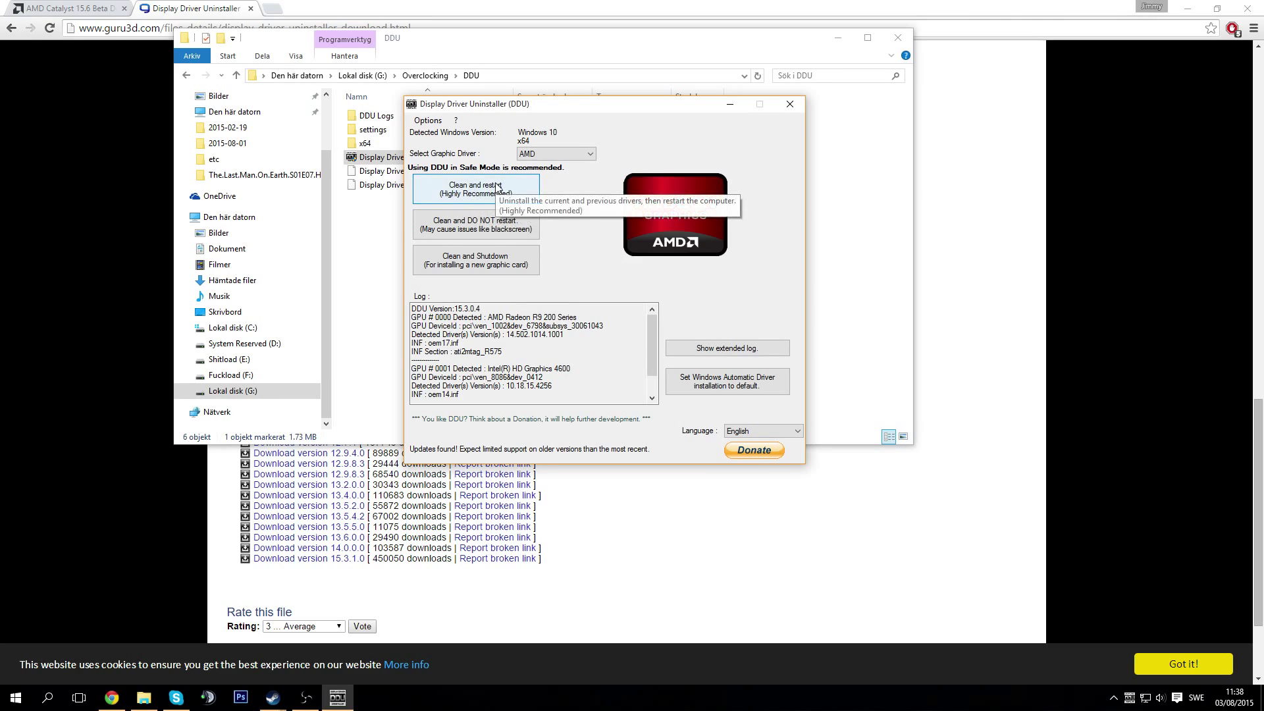
click(791, 104)
Close the DDU folder, show the Downloads folder with the Catalyst 15.6 beta installers, then clear windows to the desktop
click(897, 38)
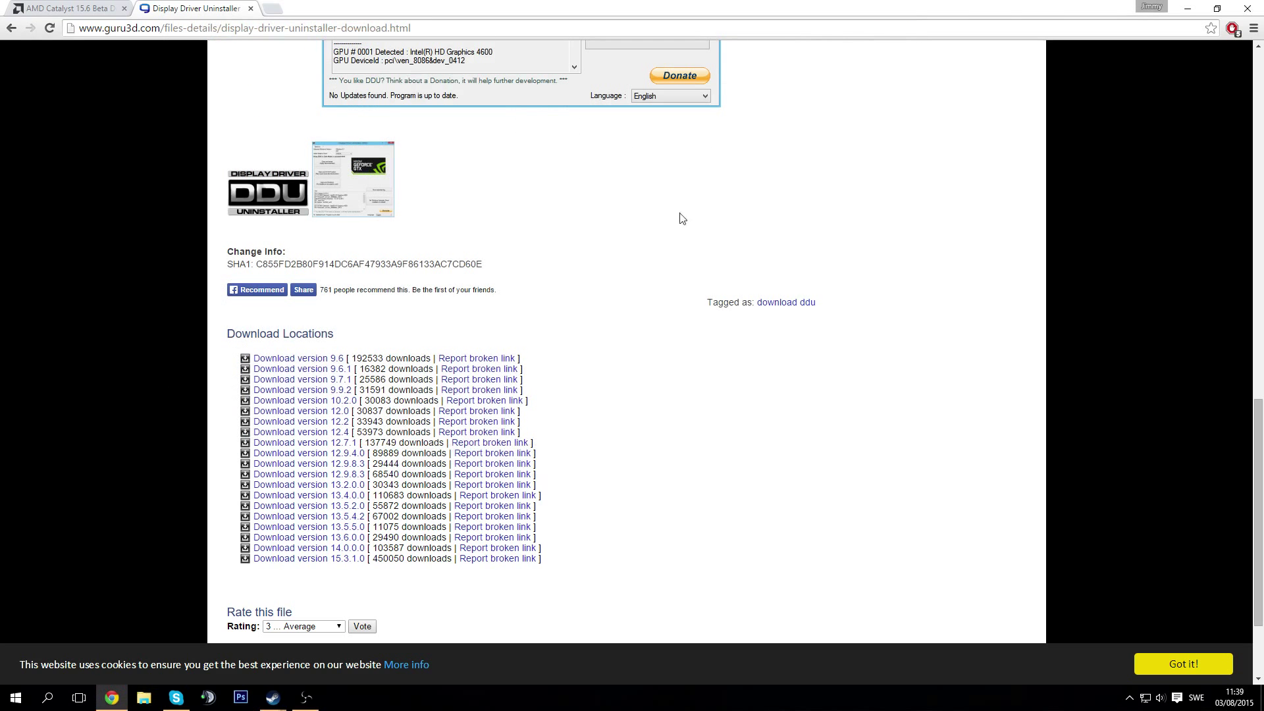
click(143, 697)
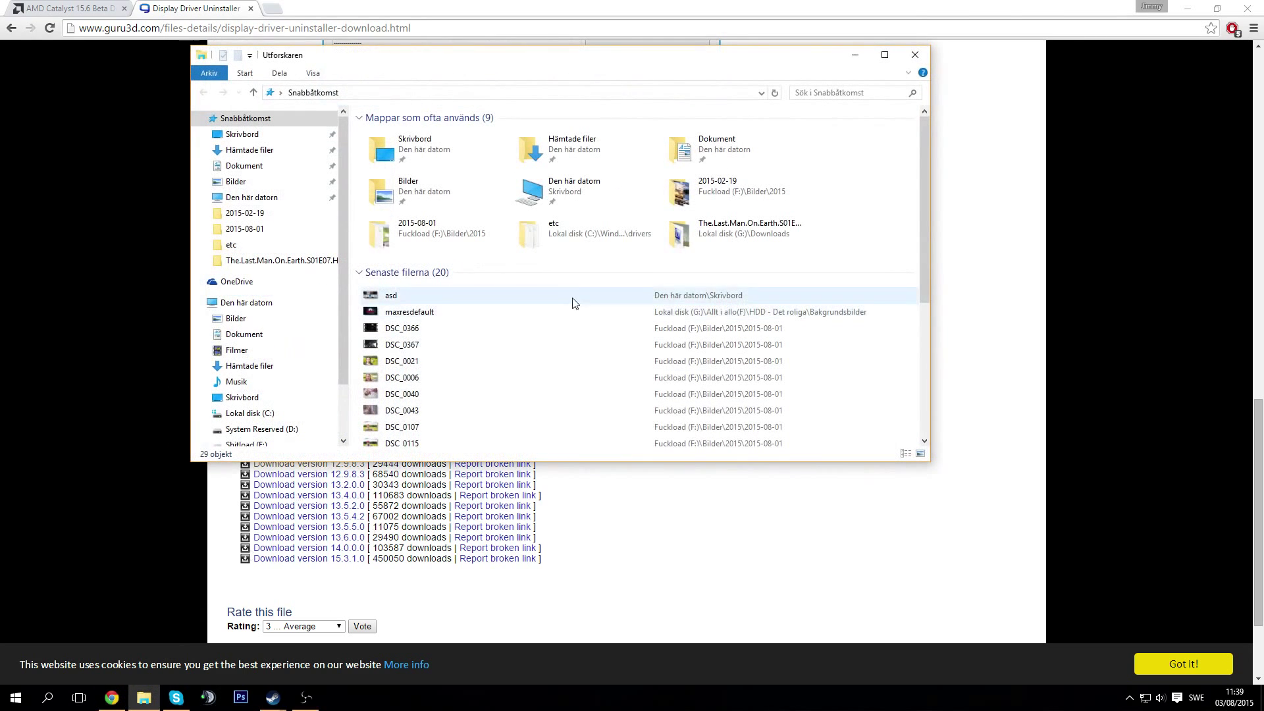
click(248, 149)
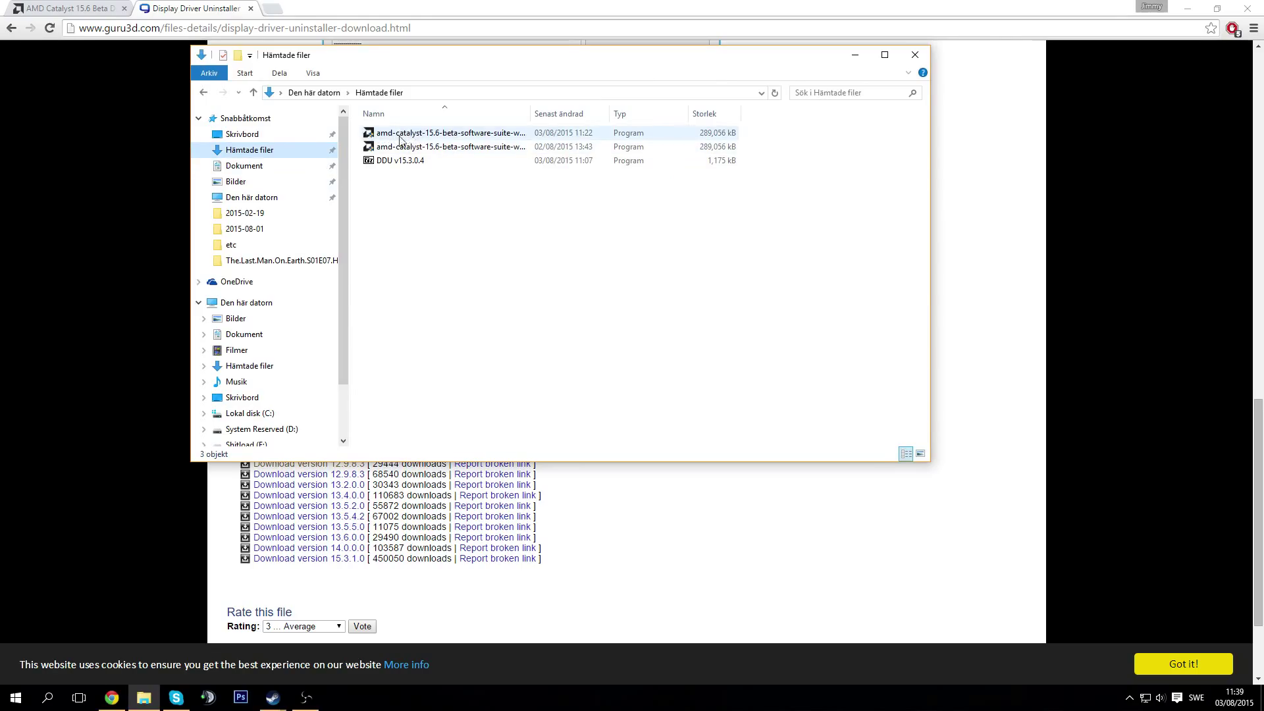
click(1190, 9)
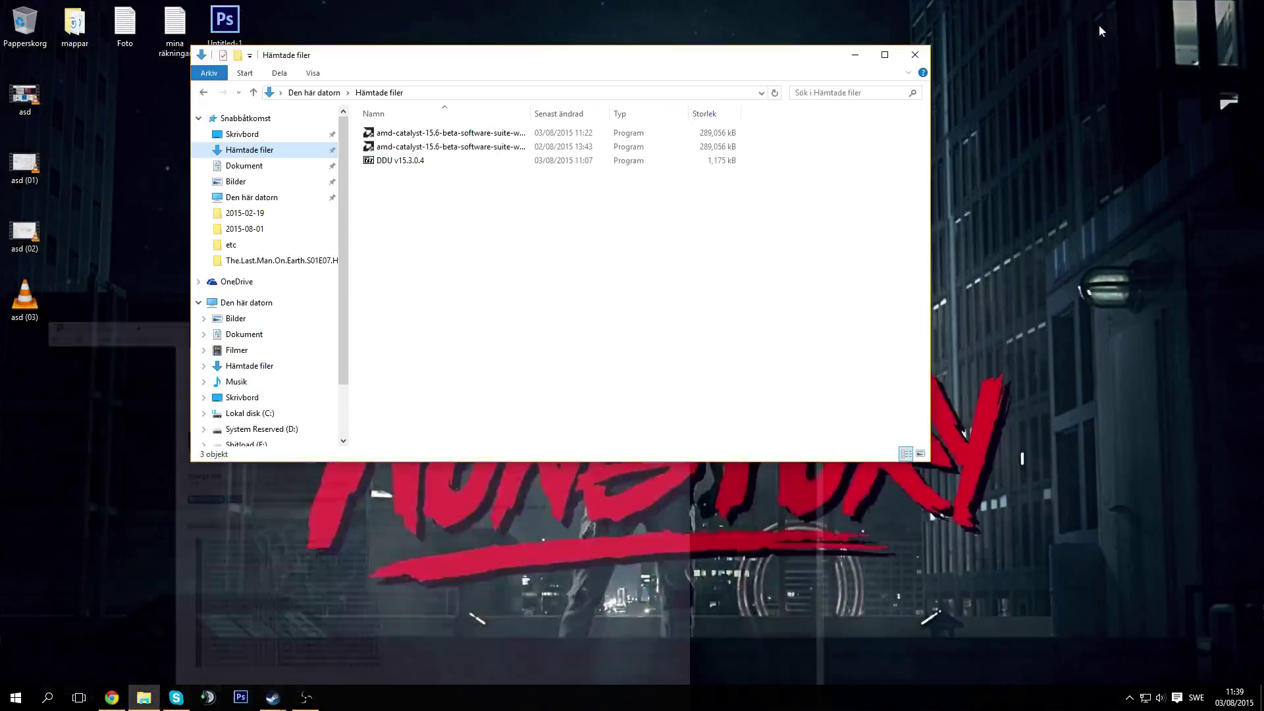
click(856, 58)
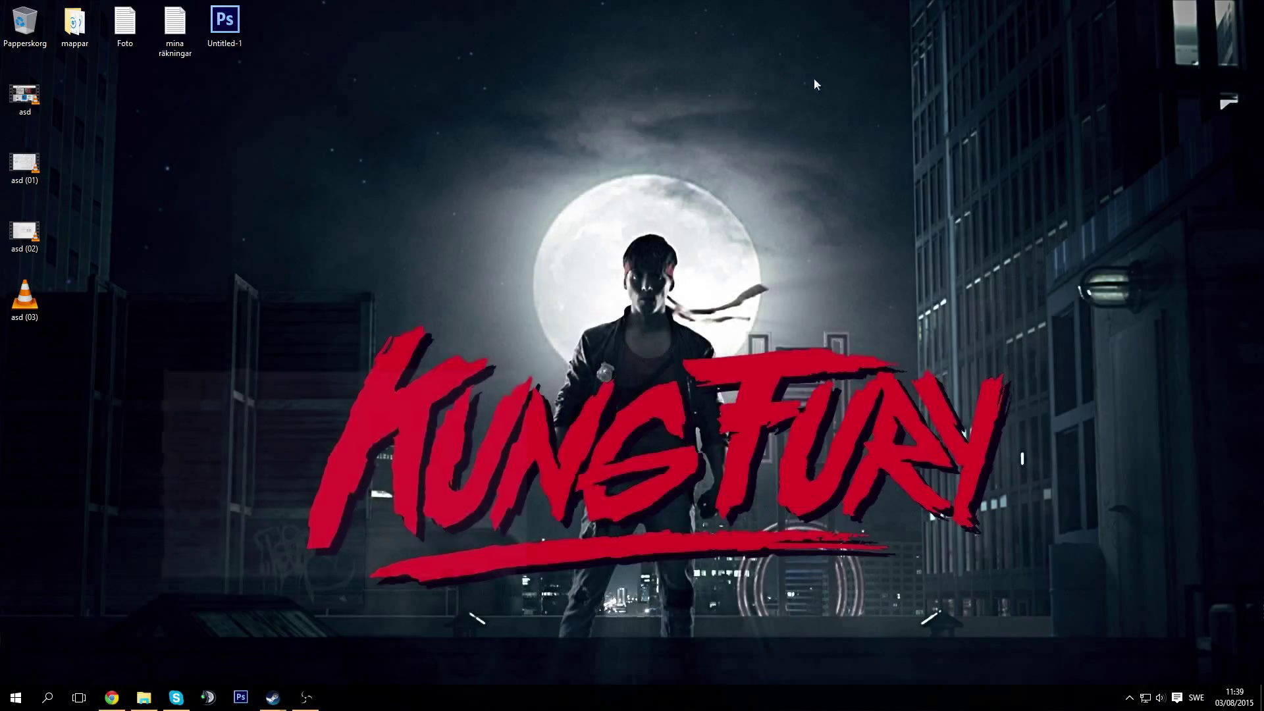
Launch Catalyst Control Center from the desktop menu and go to Information > Software Update
right_click(548, 176)
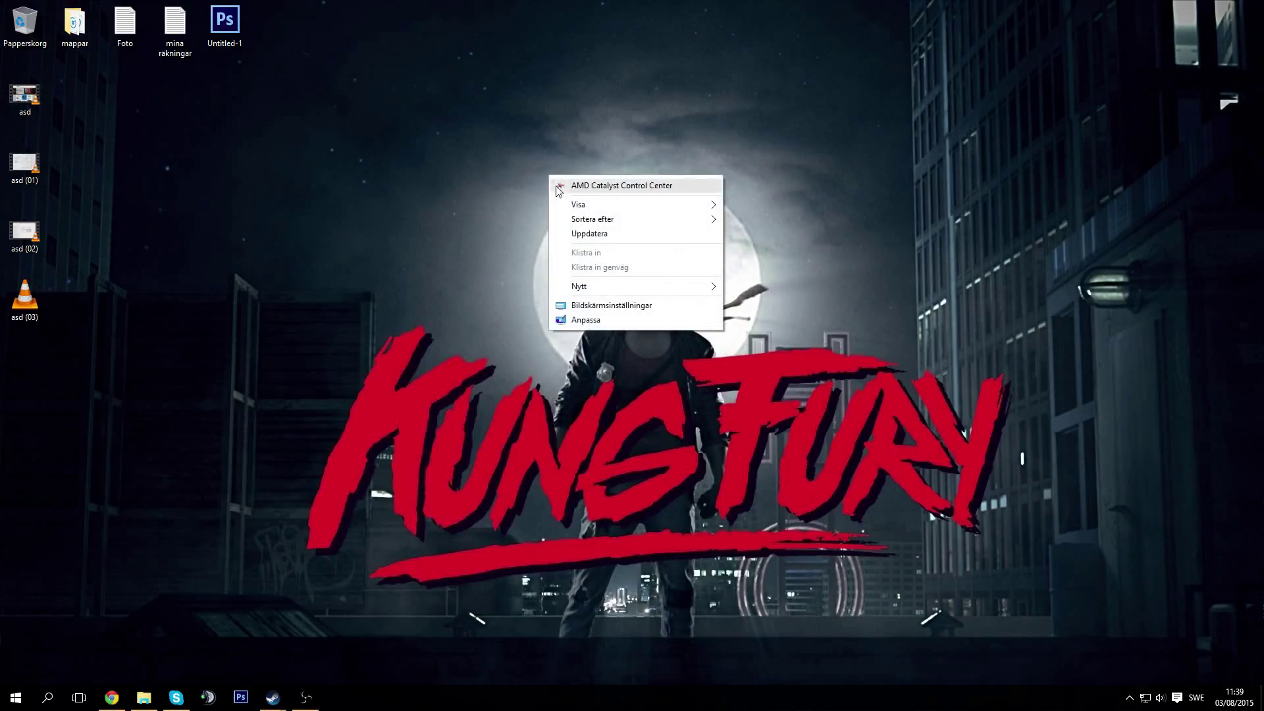
click(591, 185)
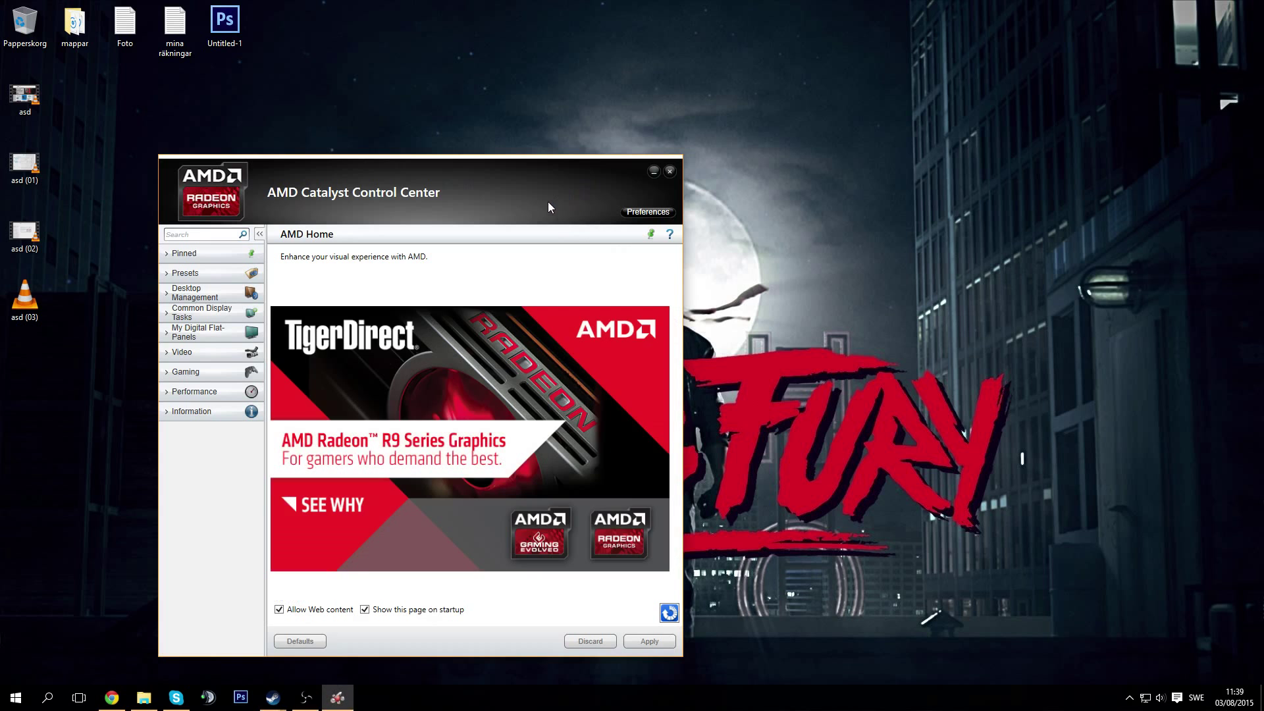
click(209, 412)
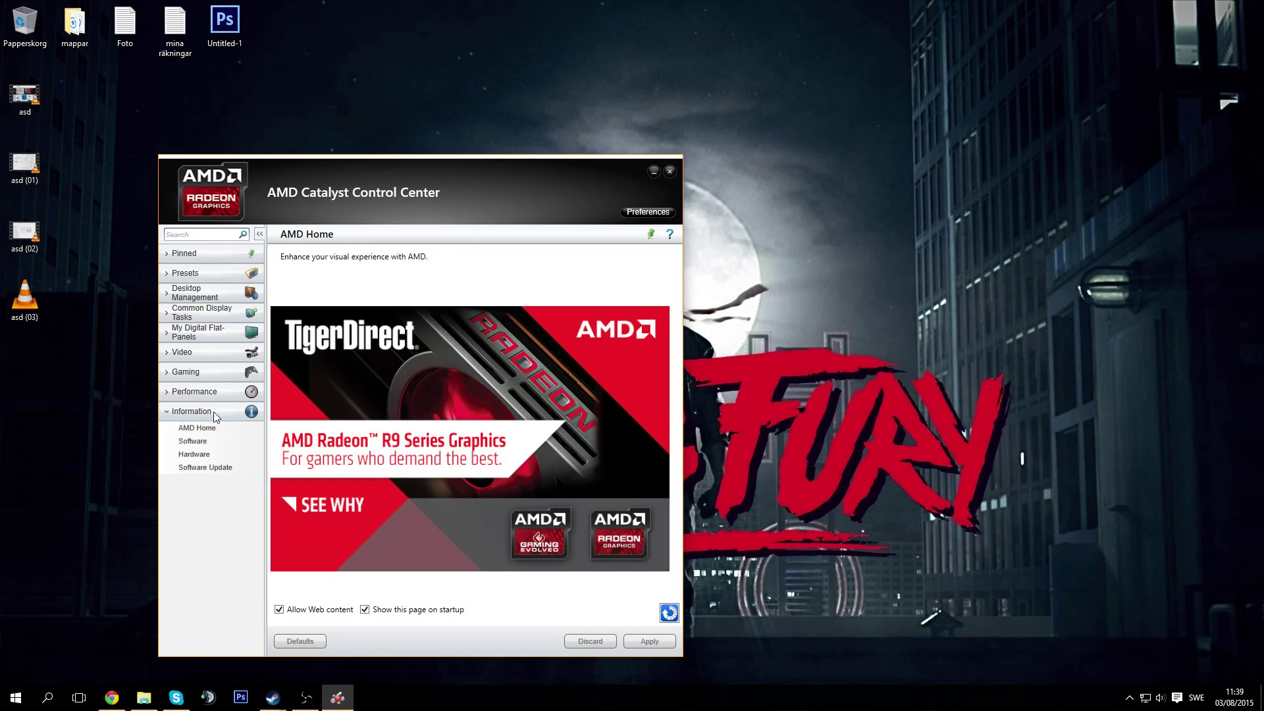
click(216, 410)
drag(291, 170, 362, 108)
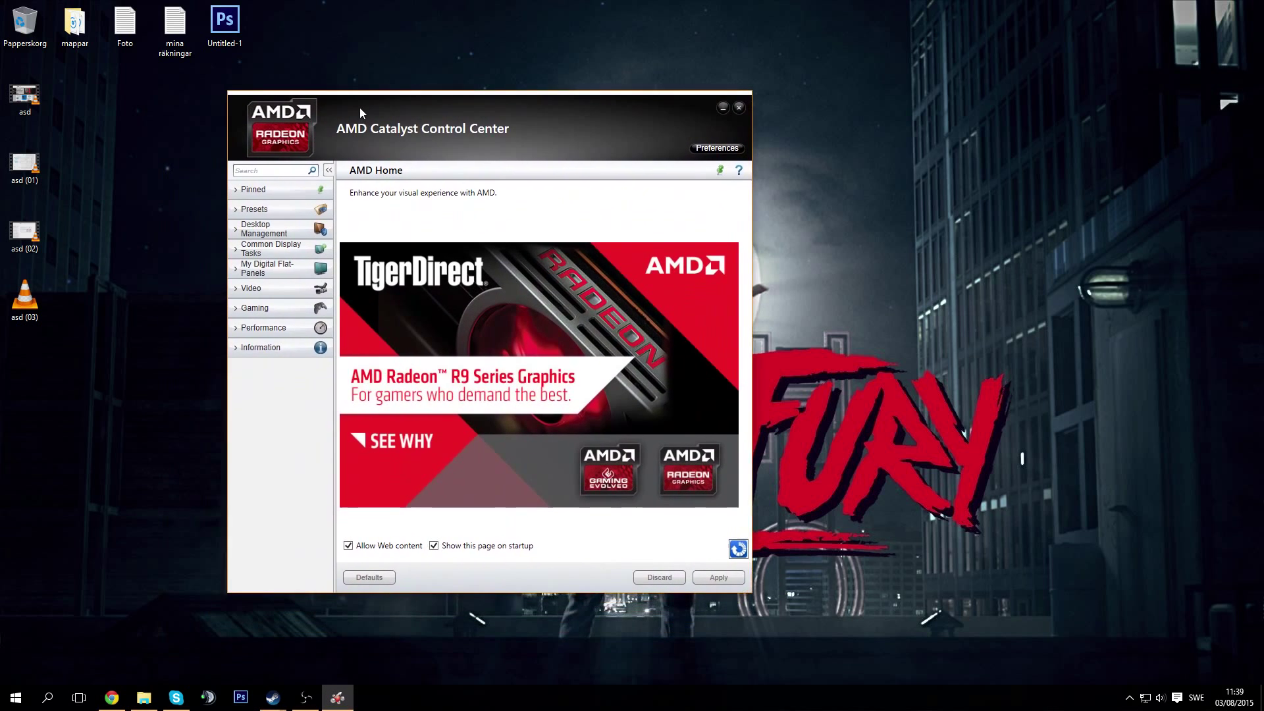
click(240, 349)
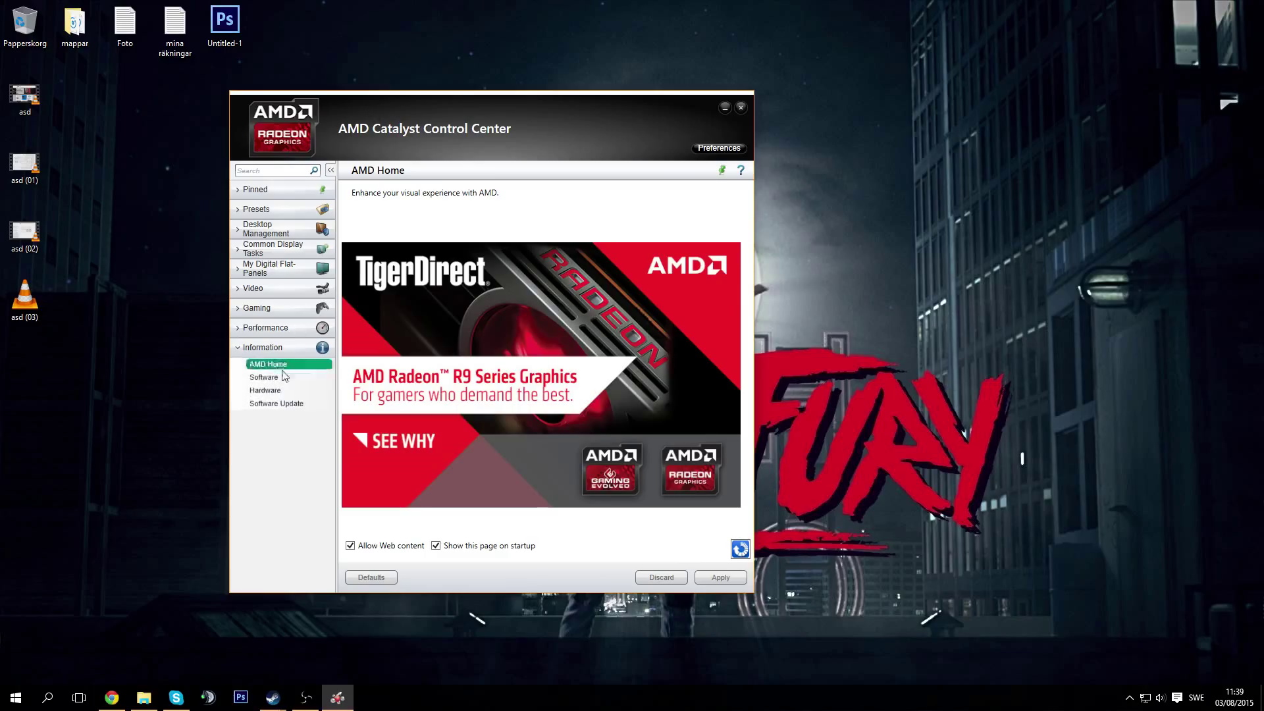
click(278, 406)
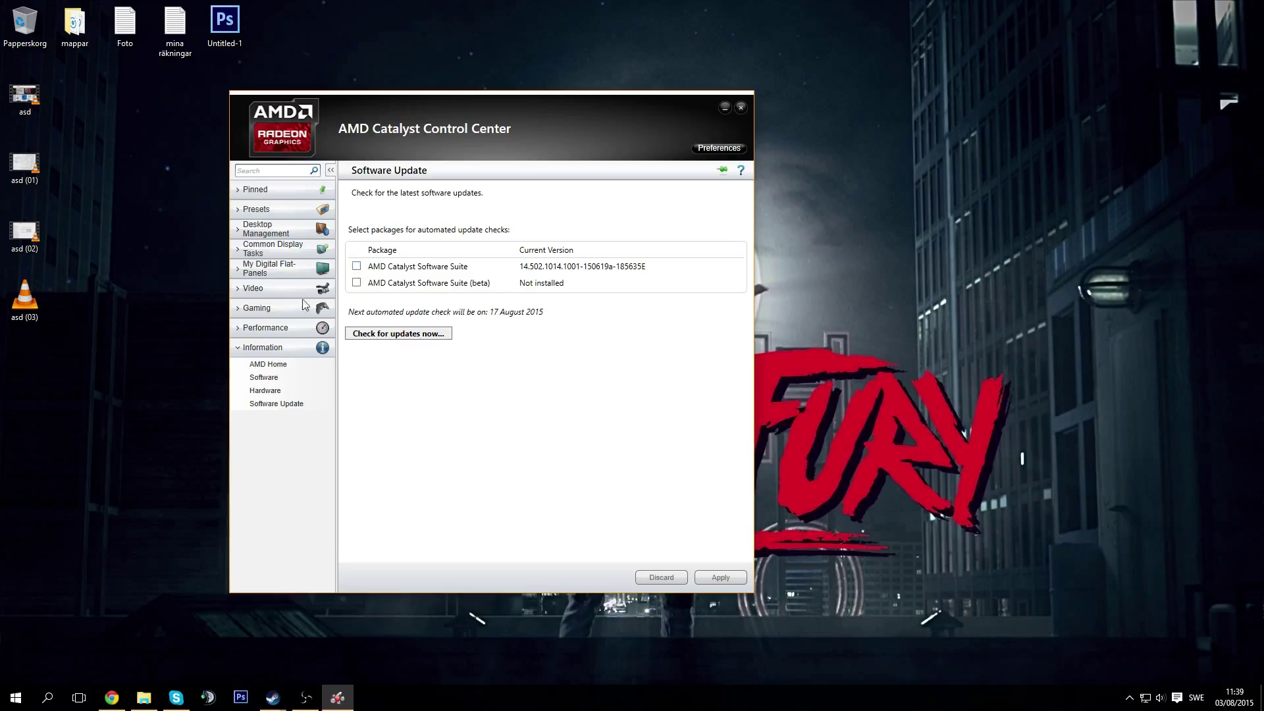
Under My Digital Flat-Panels Properties, keep Enable GPU up-scaling checked, then close the control center
click(284, 269)
click(284, 313)
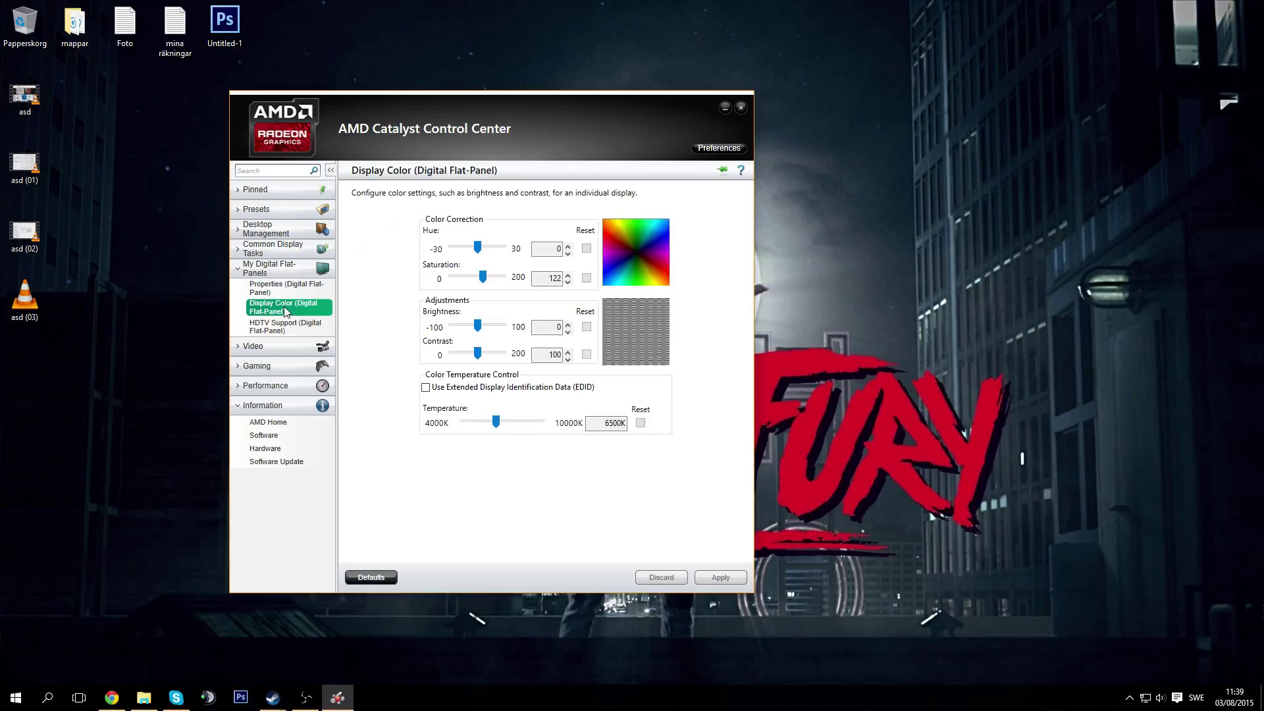
click(271, 285)
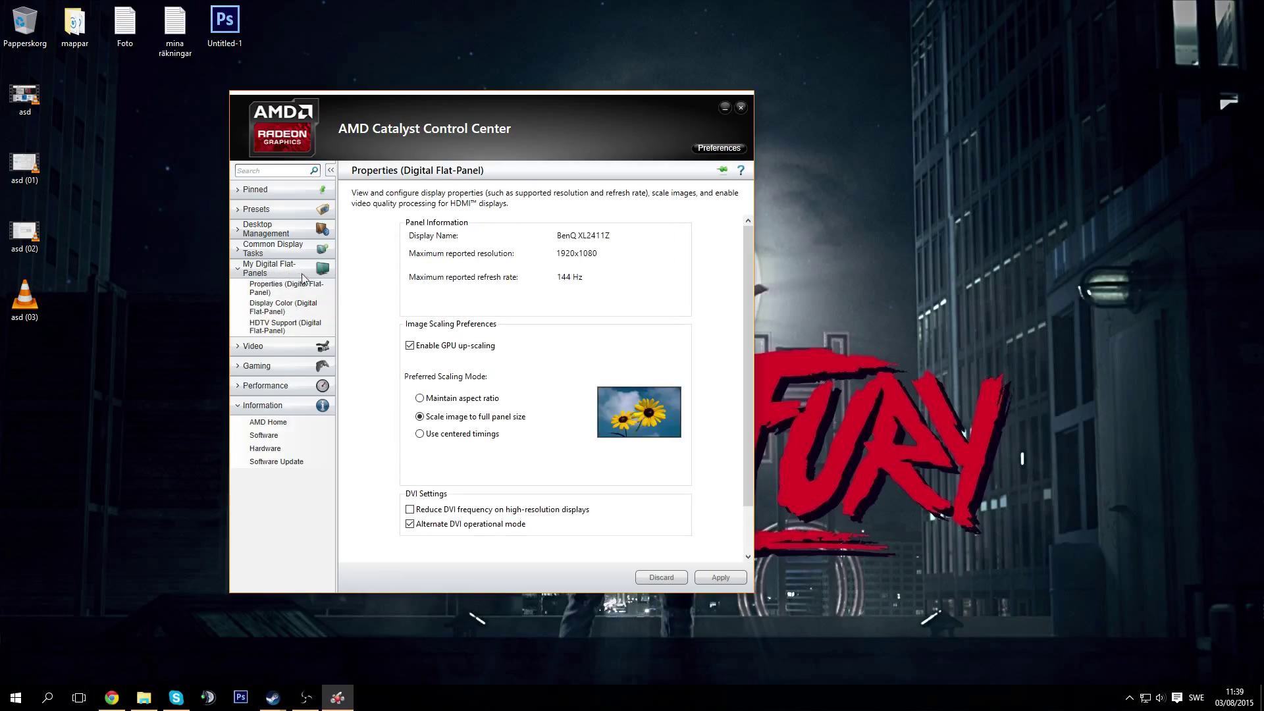
click(287, 288)
click(480, 354)
click(739, 107)
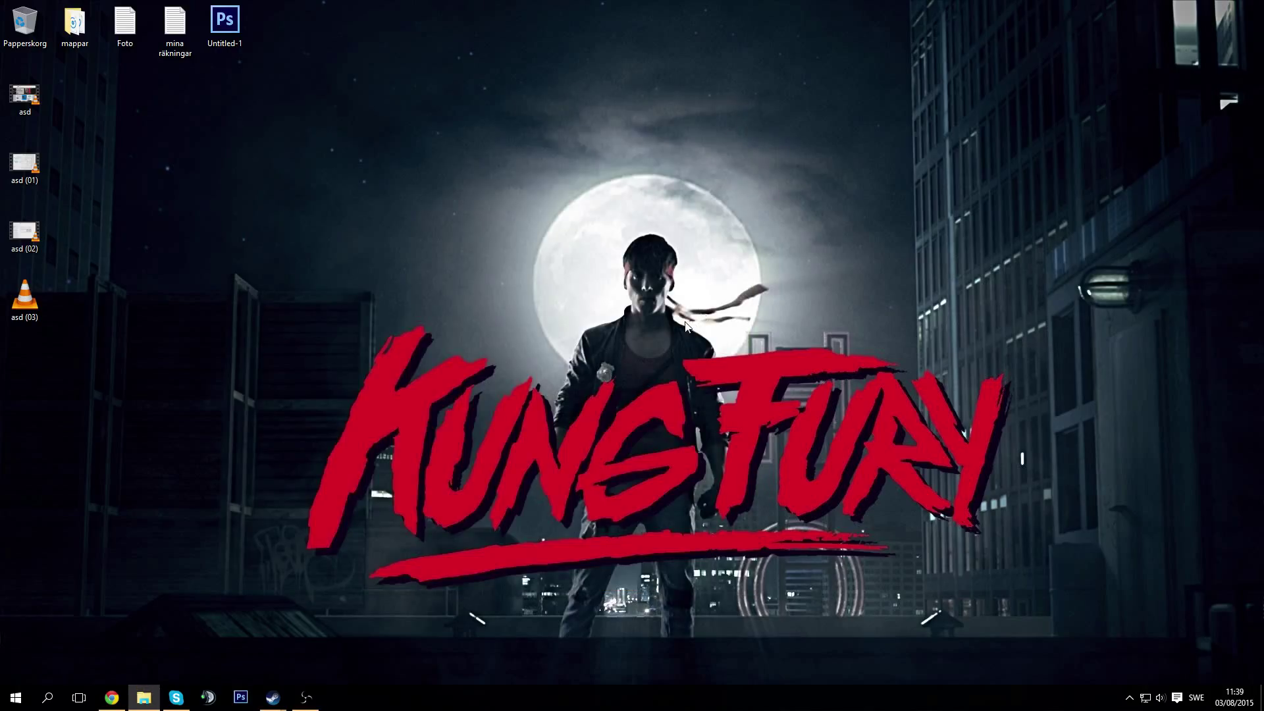